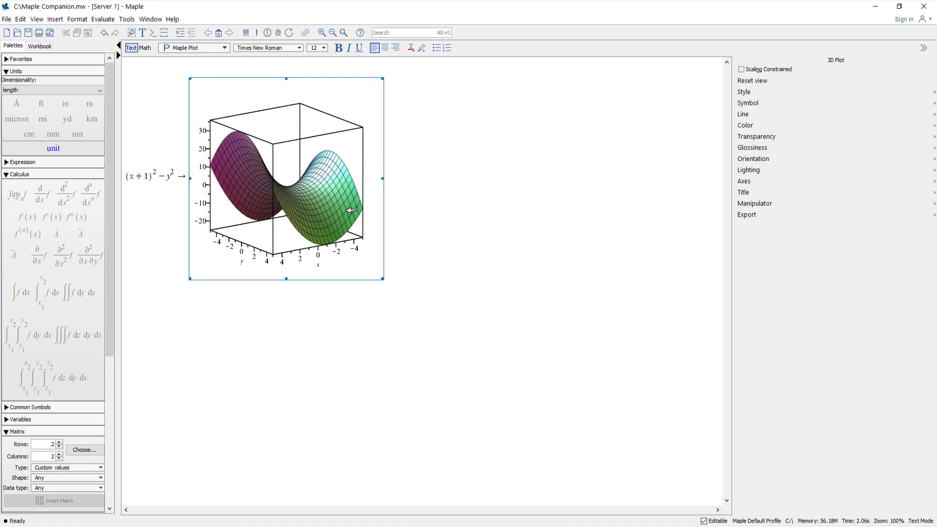
Step: Rotate the 3-D surface of (x+1)^2 − y^2 until its saddle shape shows
{"action": "left_click_drag", "start_coordinate": [350, 210], "coordinate": [260, 198]}
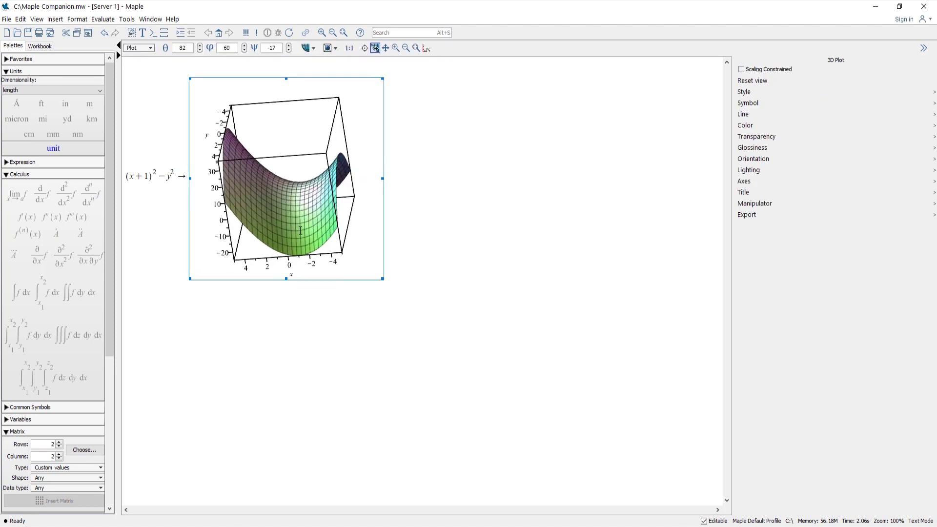
{"action": "mouse_move", "coordinate": [125, 176]}
{"action": "left_mouse_down"}
{"action": "mouse_move", "coordinate": [172, 178]}
{"action": "mouse_move", "coordinate": [170, 289]}
{"action": "left_mouse_up"}
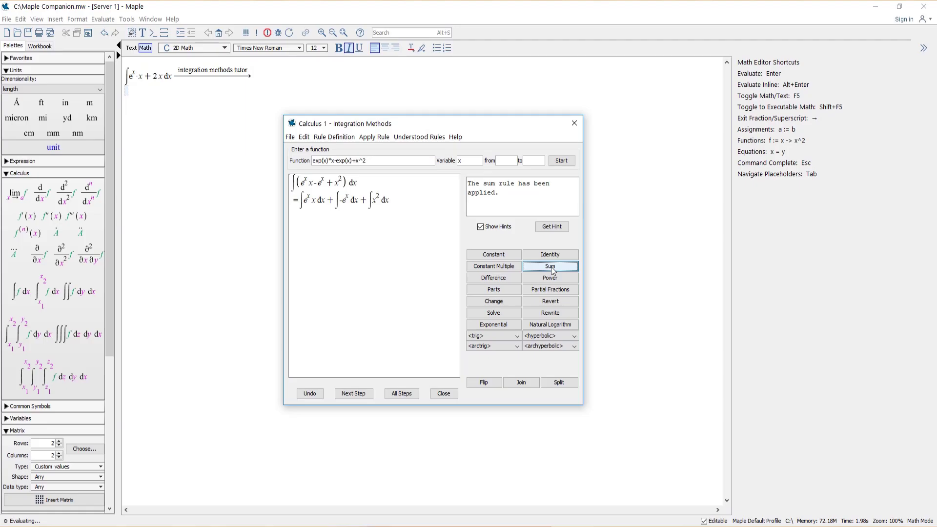
Step: Apply the power rule and parts (f = x, g = exp(x)), then take the determinant and combine trig terms
{"action": "left_click", "coordinate": [550, 277]}
{"action": "left_click", "coordinate": [495, 289]}
{"action": "type", "text": "x"}
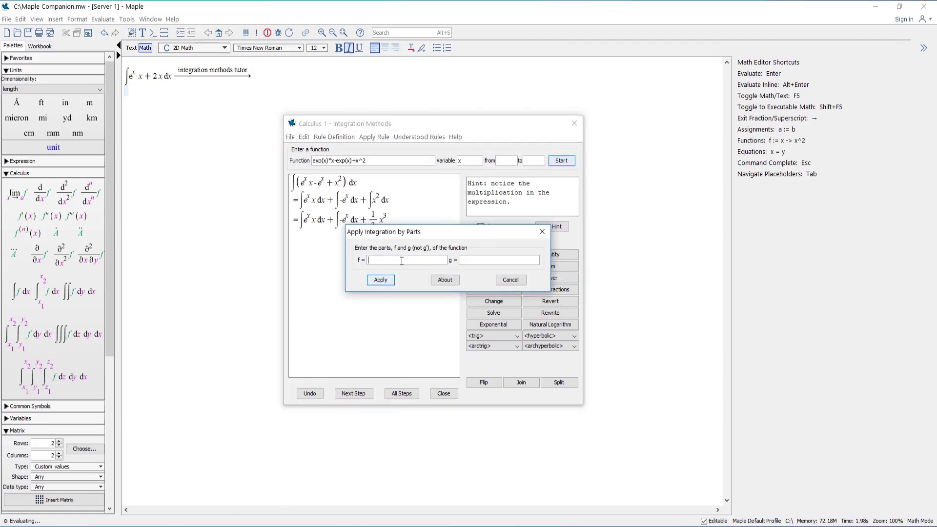
{"action": "key", "text": "Tab"}
{"action": "type", "text": "exp(x)"}
{"action": "left_click", "coordinate": [380, 280]}
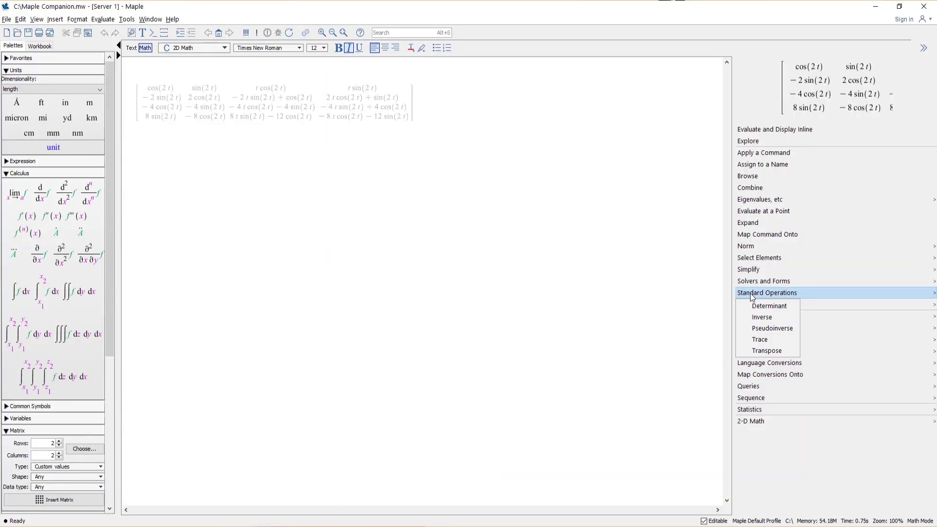
{"action": "left_click", "coordinate": [757, 306]}
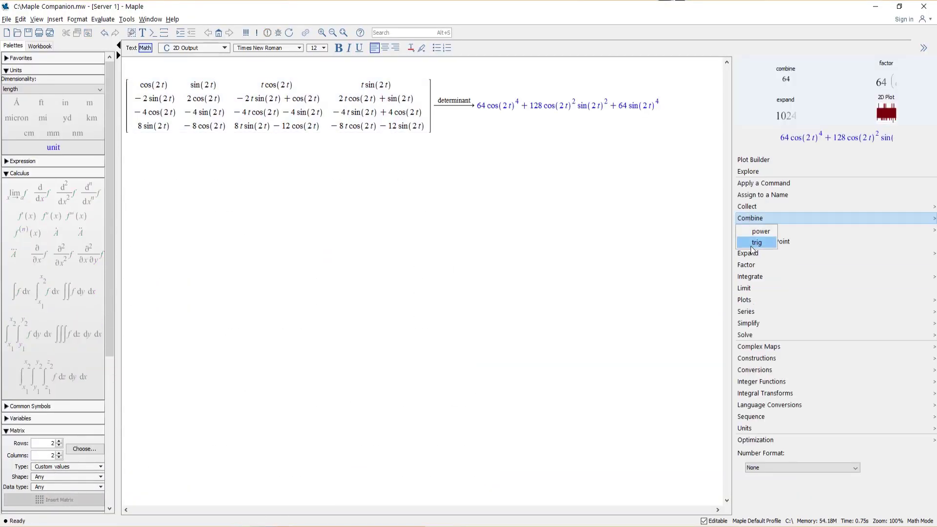
{"action": "left_click", "coordinate": [753, 247]}
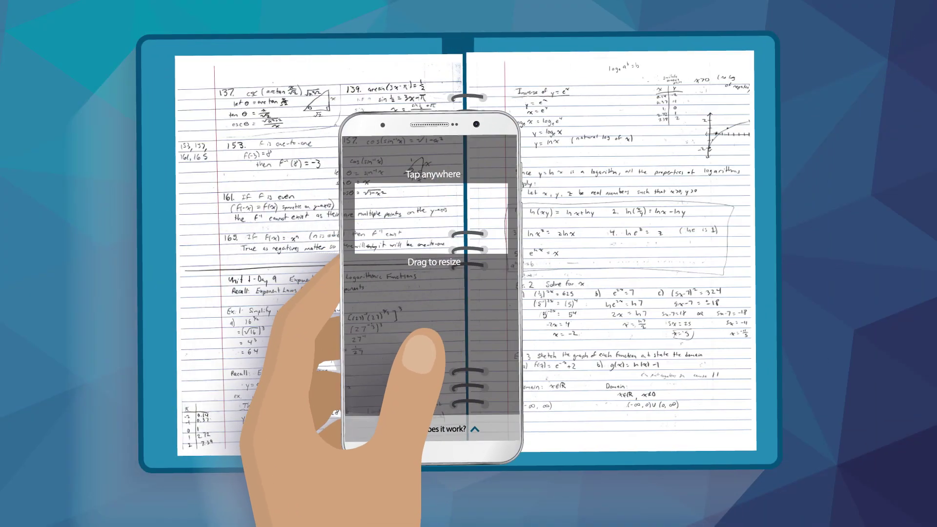